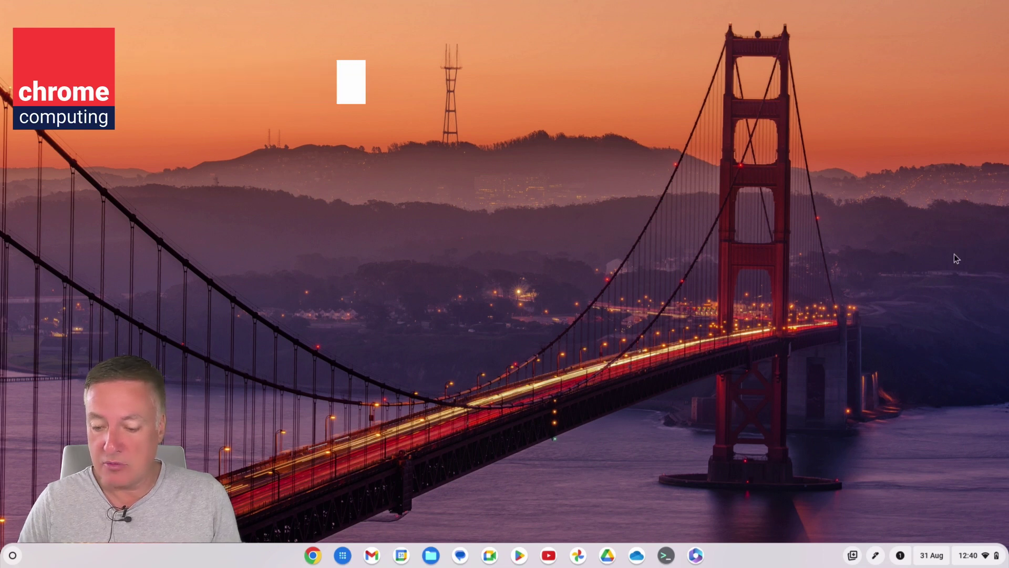
Go to the About ChromeOS page in Settings from the Quick Settings panel.
click(973, 556)
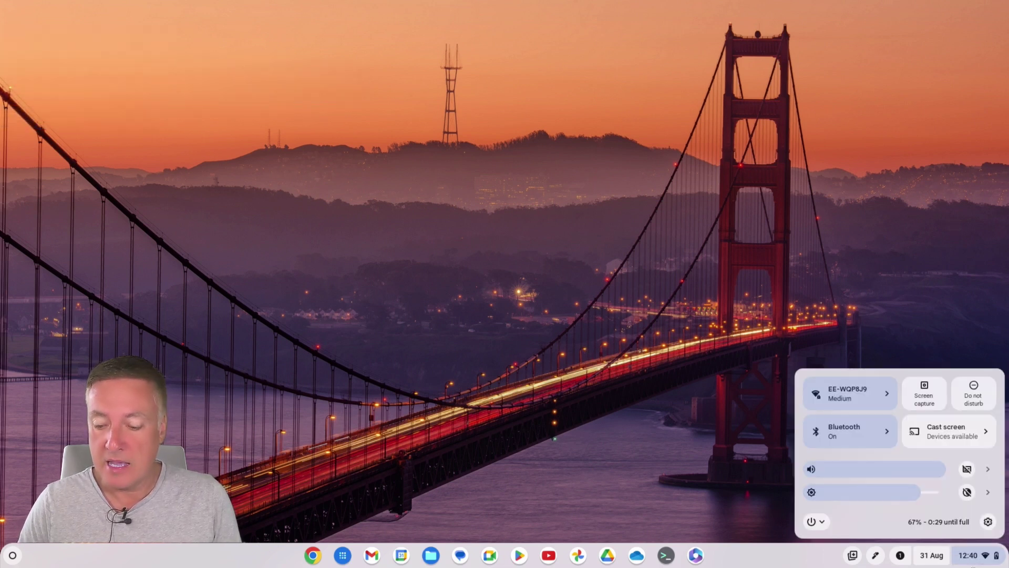
click(988, 522)
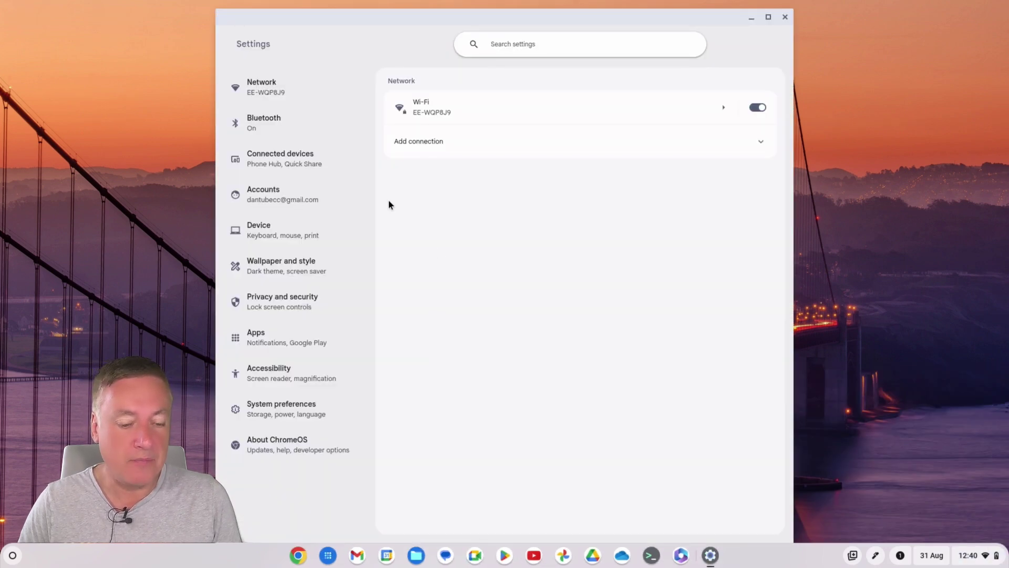
click(280, 453)
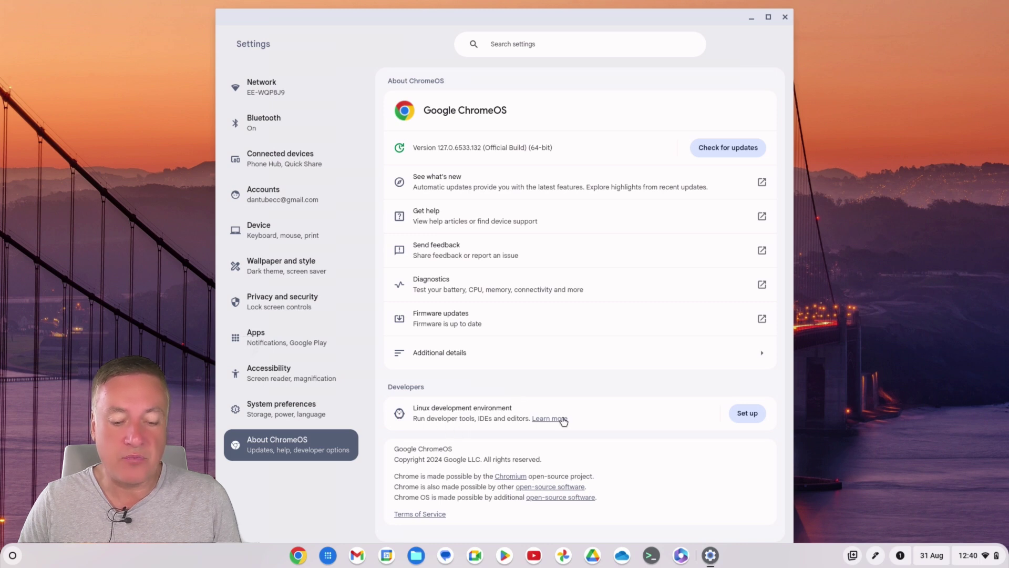
Set up the Linux development environment with the recommended disk size and install it.
click(748, 413)
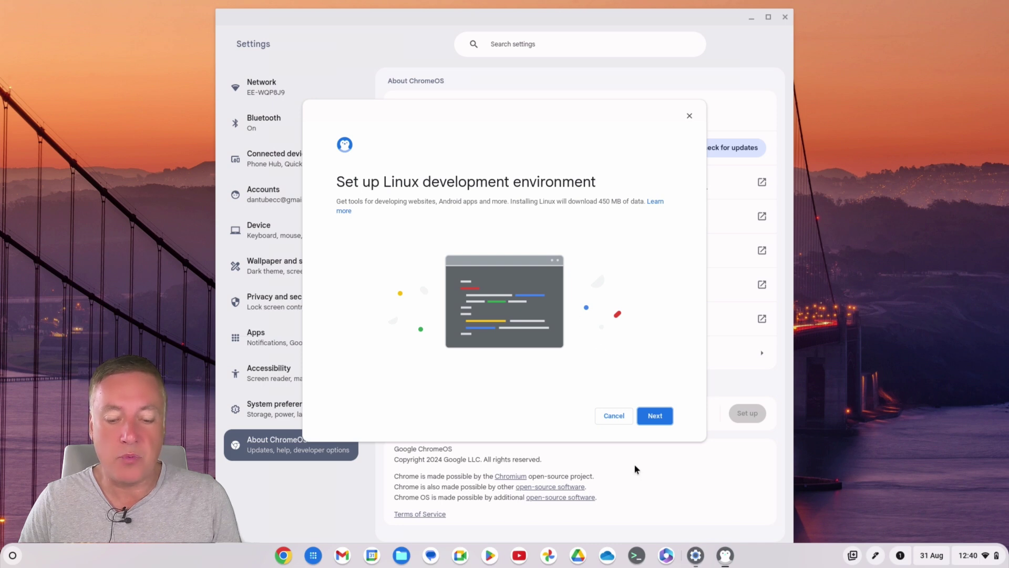
click(667, 425)
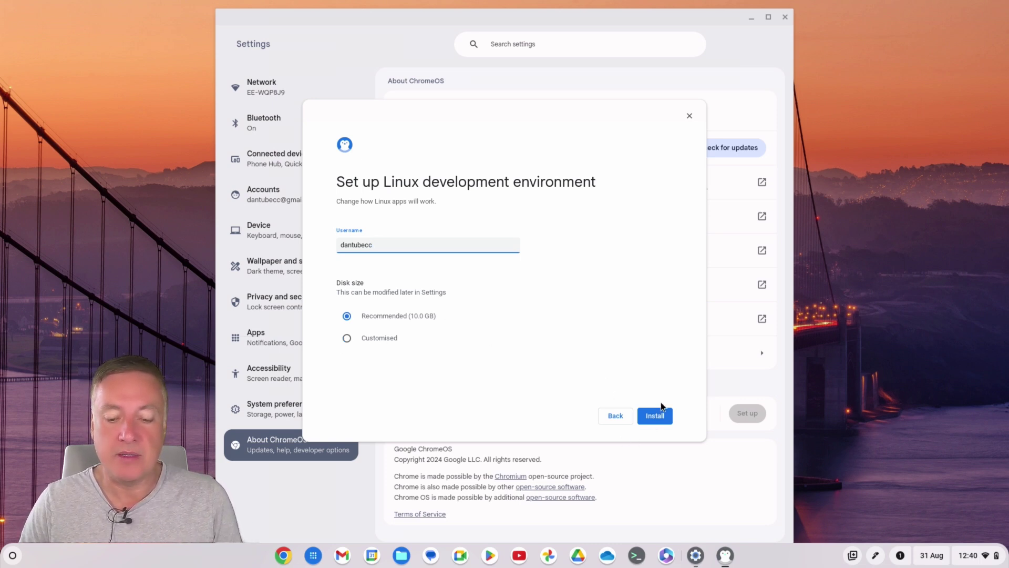
click(655, 416)
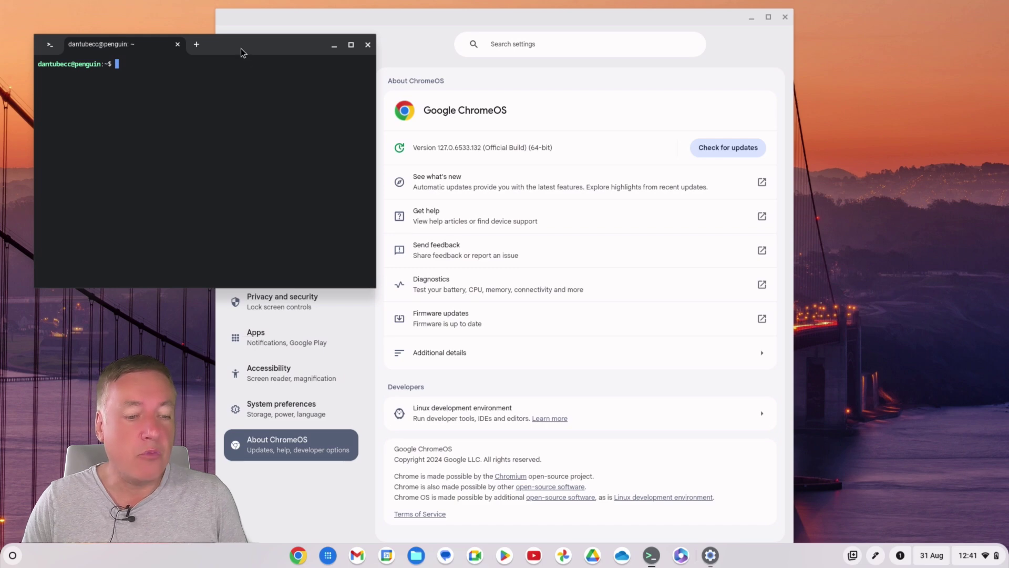
Drag the Linux Terminal window to the centre of the screen, slightly higher.
drag(242, 53, 548, 155)
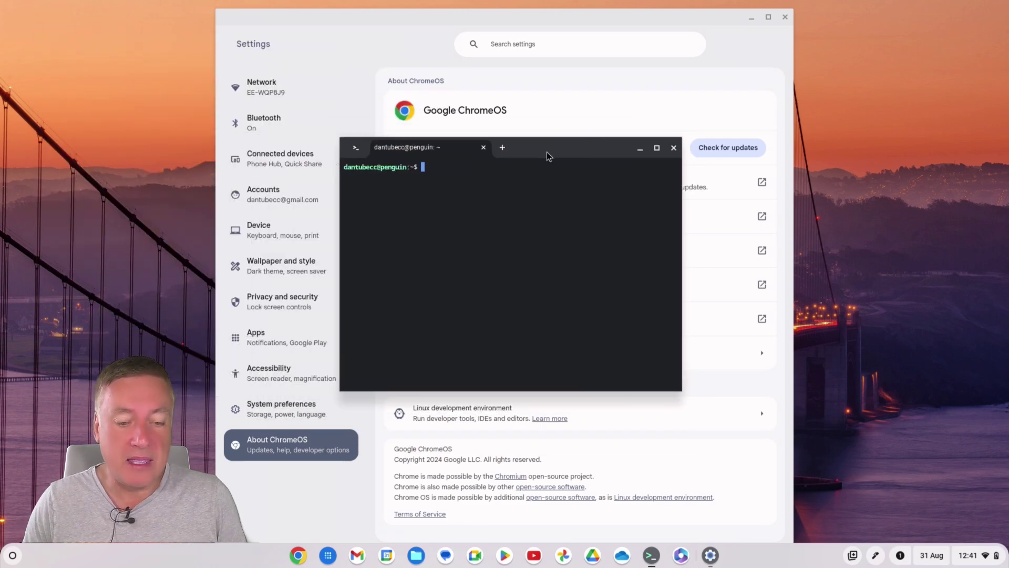
drag(546, 152, 539, 128)
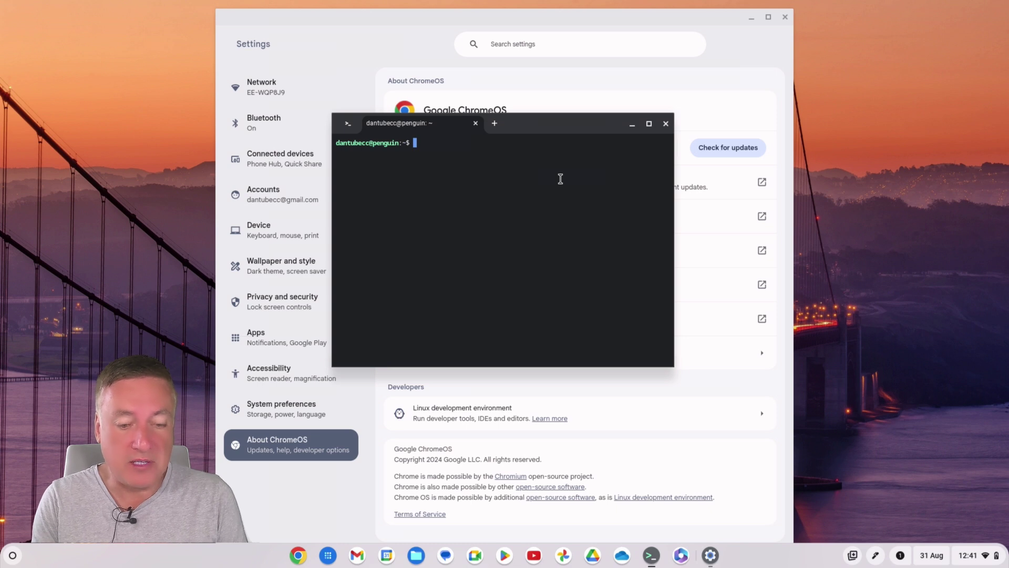
text(sudo)
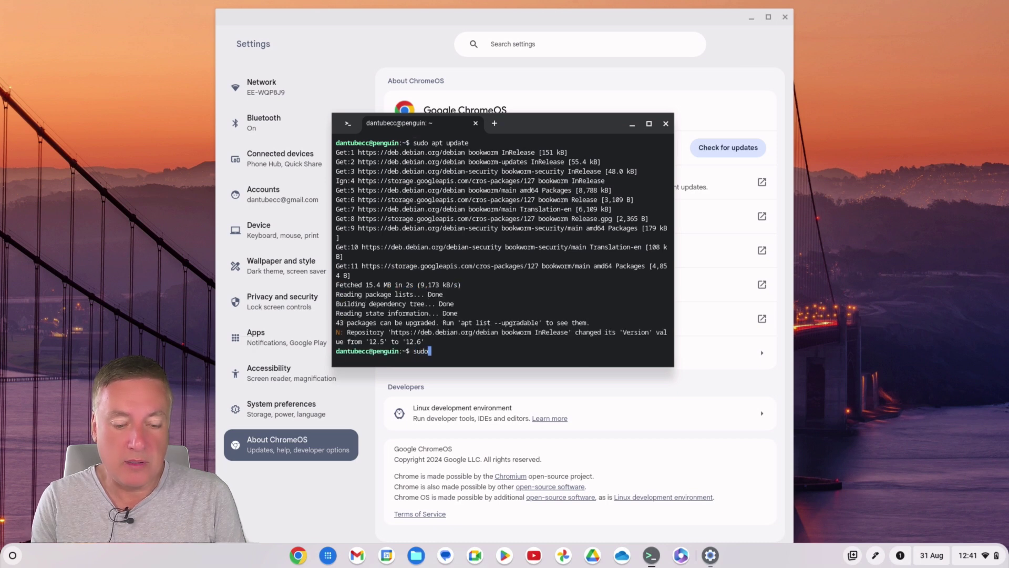
text( apt upgra)
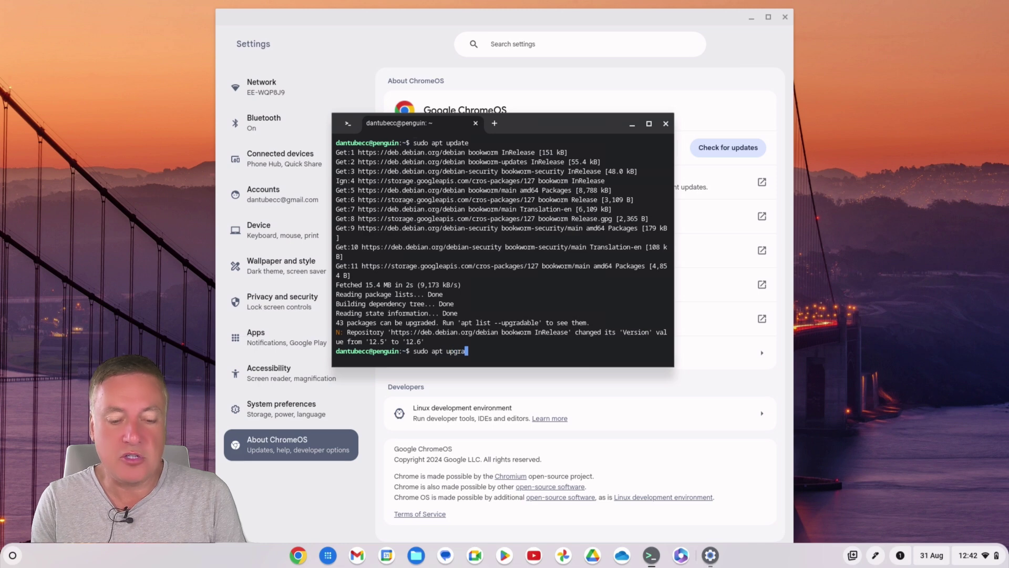
text(de)
Run sudo apt upgrade, confirm the 43 packages with y, then exit and close Terminal.
key(Return)
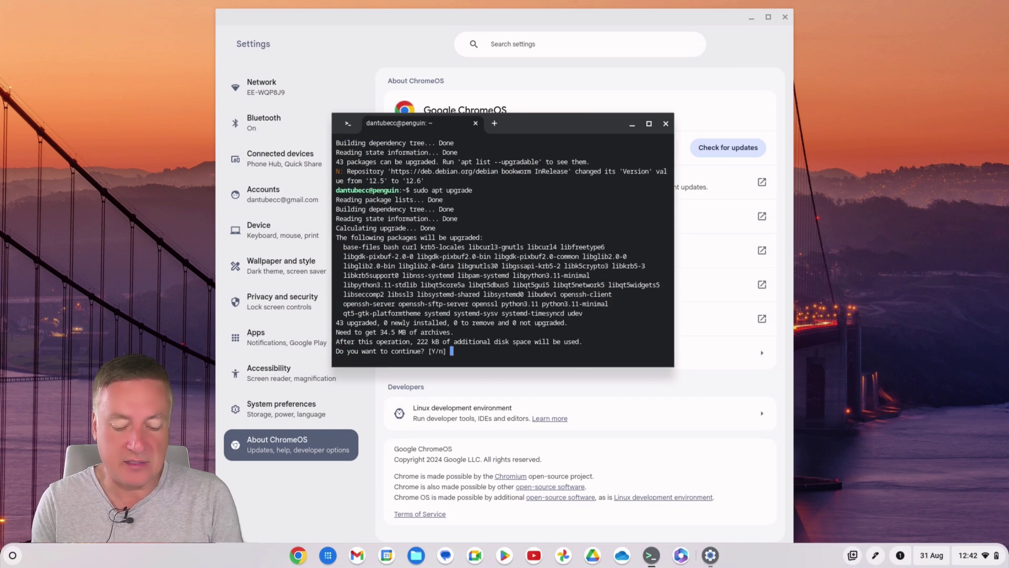
text(y)
key(Return)
text(exit)
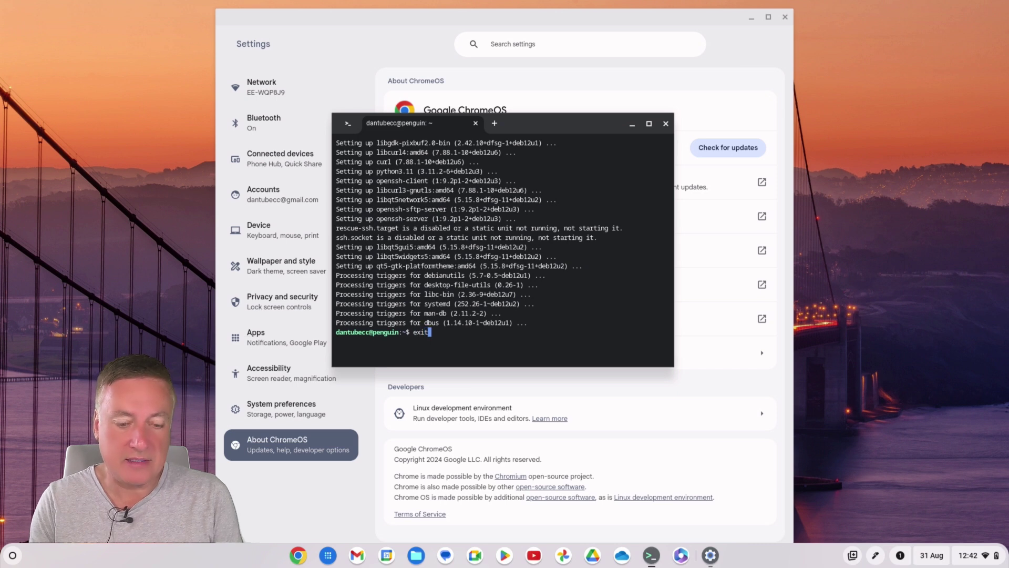
key(Return)
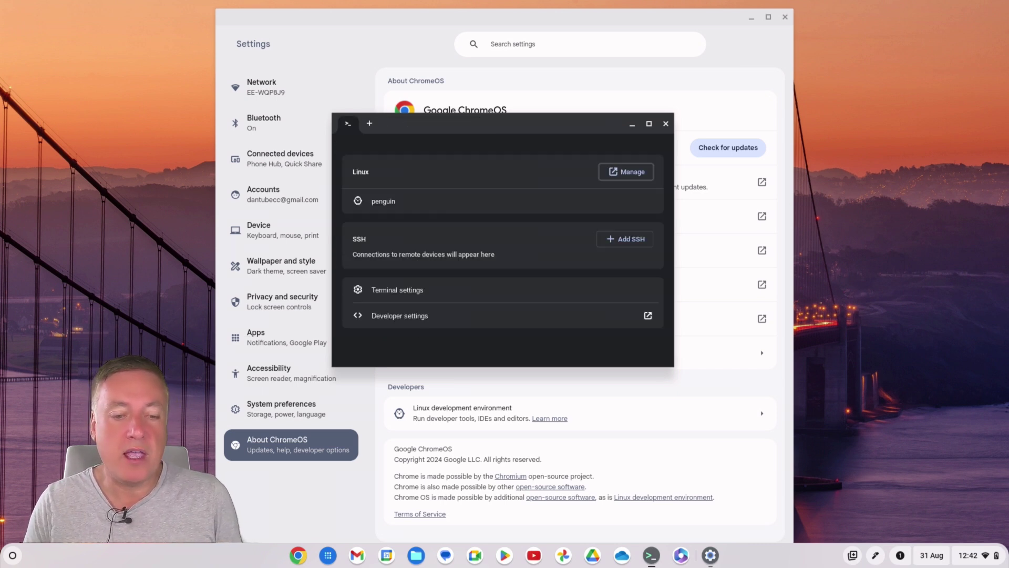
click(666, 125)
Close the ChromeOS Settings window from its top-right X.
click(785, 19)
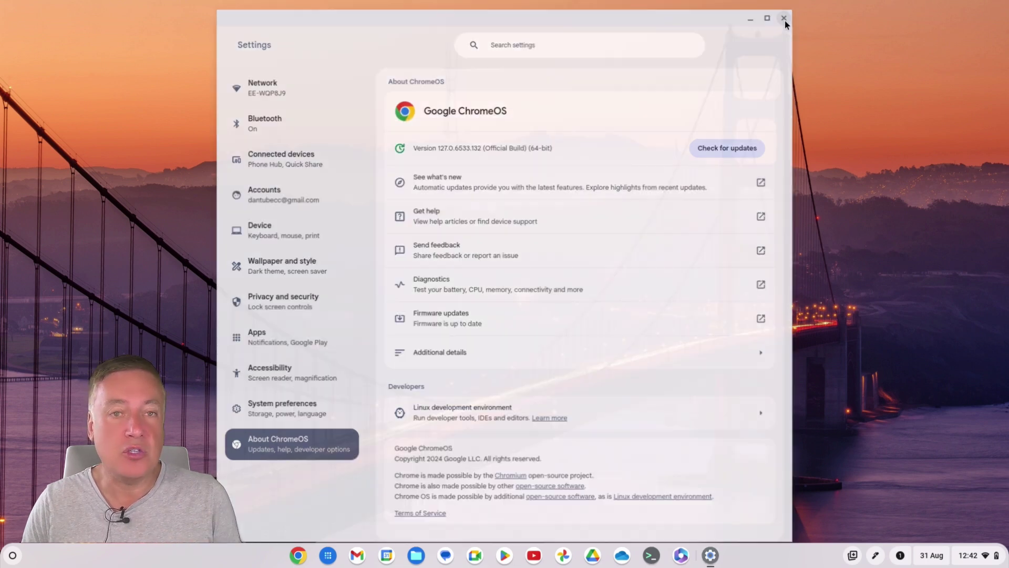